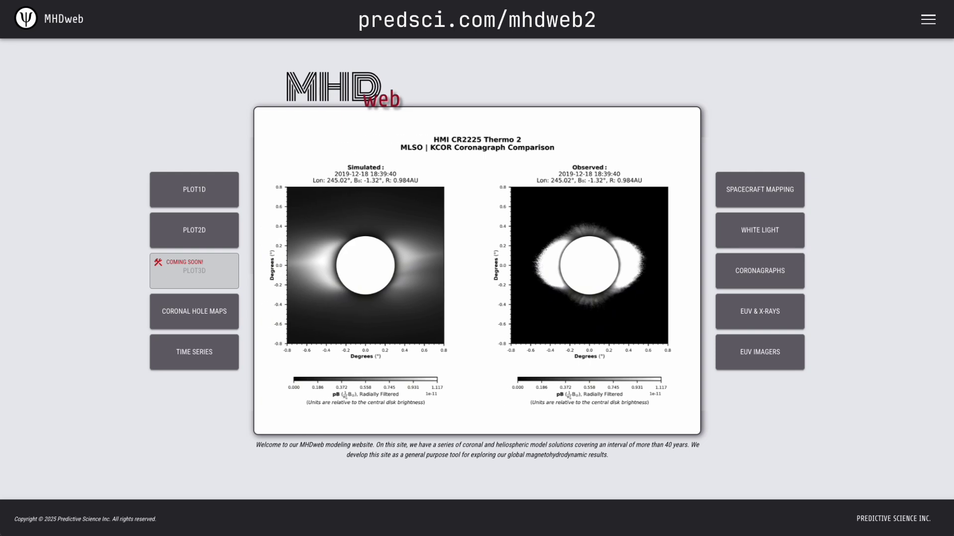
Open the Coronagraphs tool and limit the simulation database's start and end times to the Mauna Loa Solar Observatory data bounds
{"action": "left_click", "coordinate": [756, 275]}
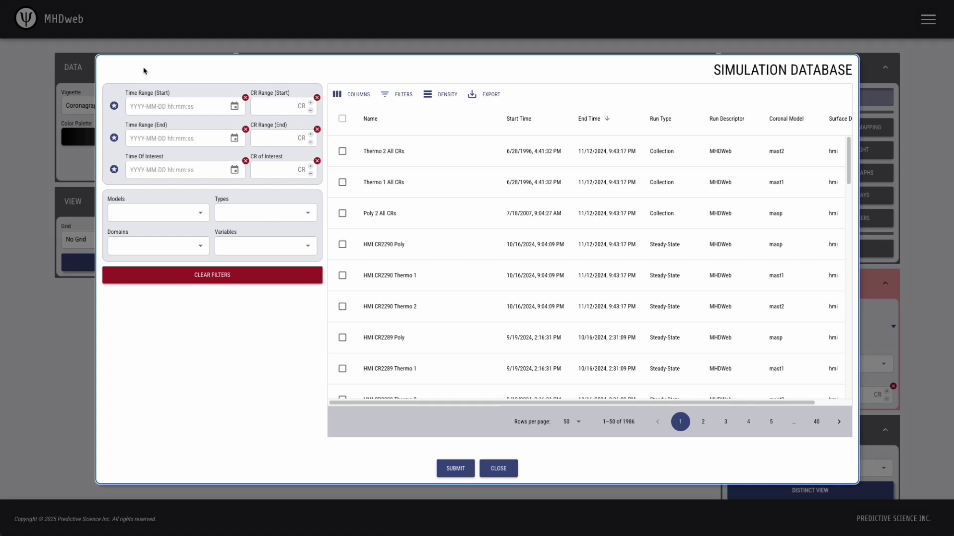
{"action": "left_click", "coordinate": [115, 106]}
{"action": "scroll", "coordinate": [144, 188], "scroll_direction": "down", "scroll_amount": 3}
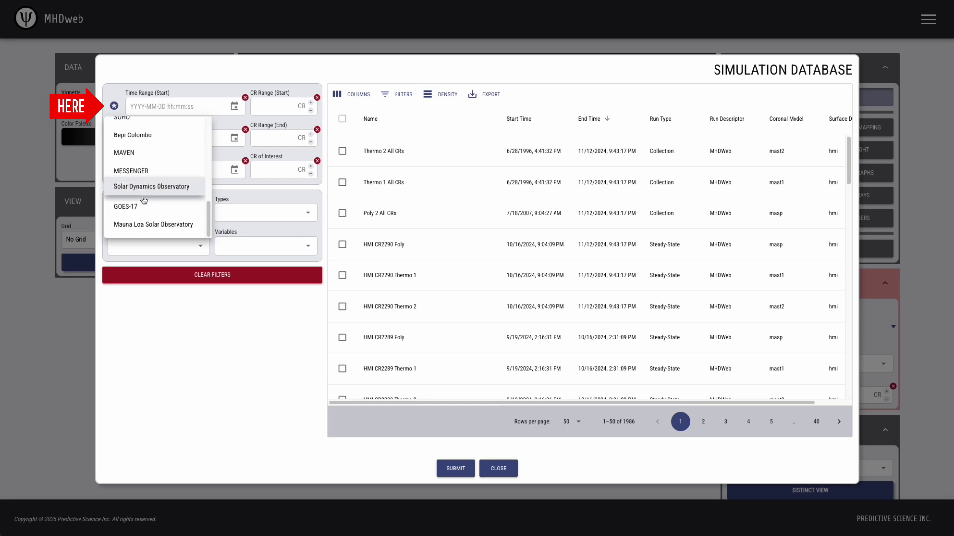
{"action": "left_click", "coordinate": [151, 231]}
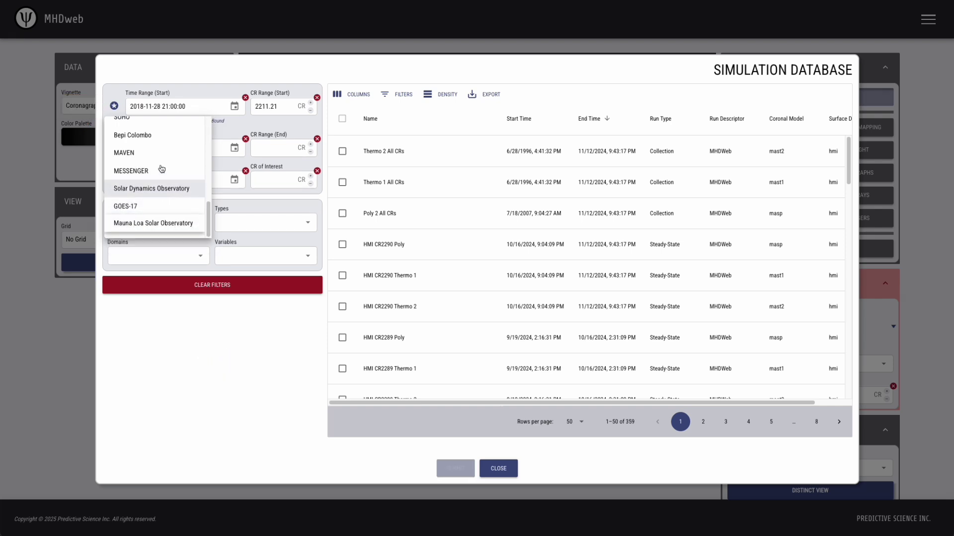
{"action": "left_click", "coordinate": [114, 147]}
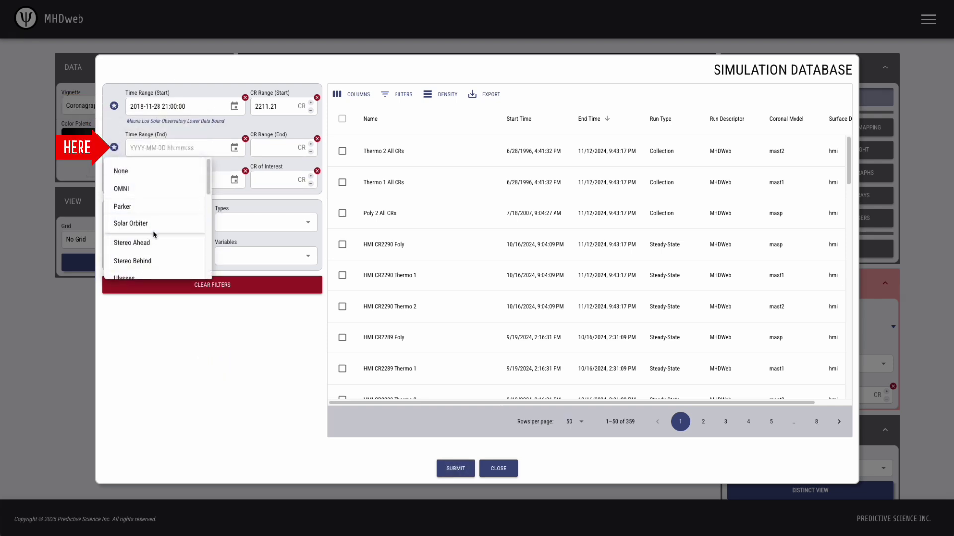
{"action": "scroll", "coordinate": [153, 233], "scroll_direction": "down", "scroll_amount": 3}
{"action": "left_click", "coordinate": [151, 264]}
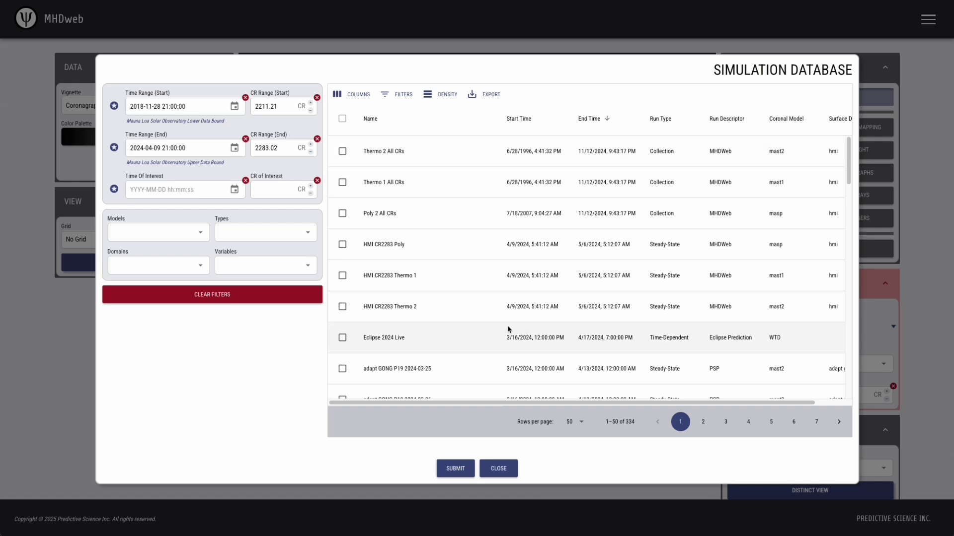
Sort the simulations by start time, select HMI CR2226 Thermo 2 on the second page, and submit it for plotting
{"action": "scroll", "coordinate": [507, 328], "scroll_direction": "down", "scroll_amount": 20}
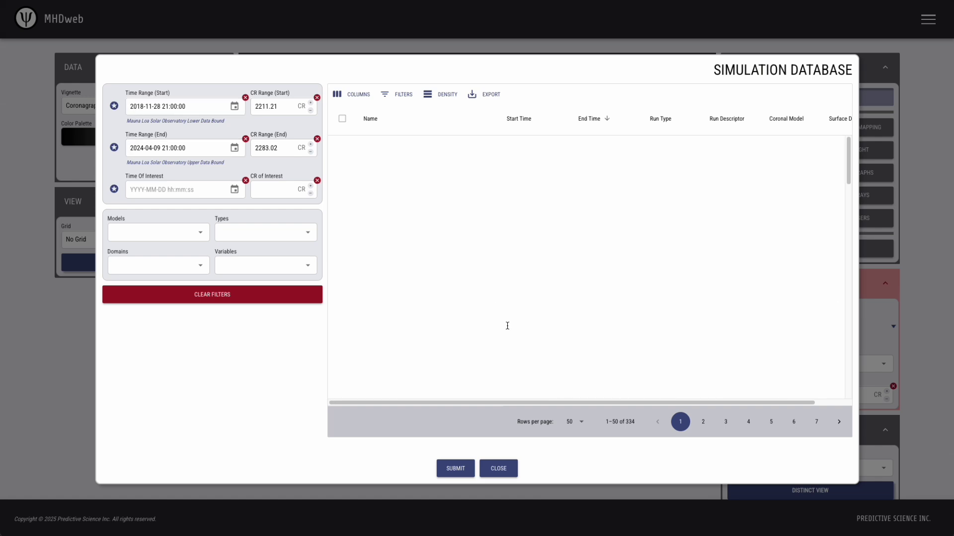
{"action": "left_click", "coordinate": [536, 121]}
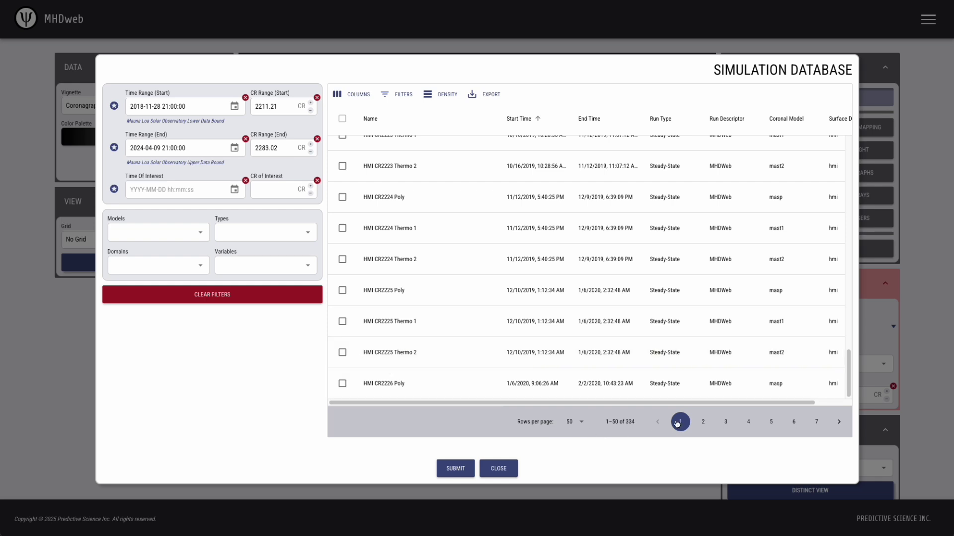
{"action": "left_click", "coordinate": [703, 422]}
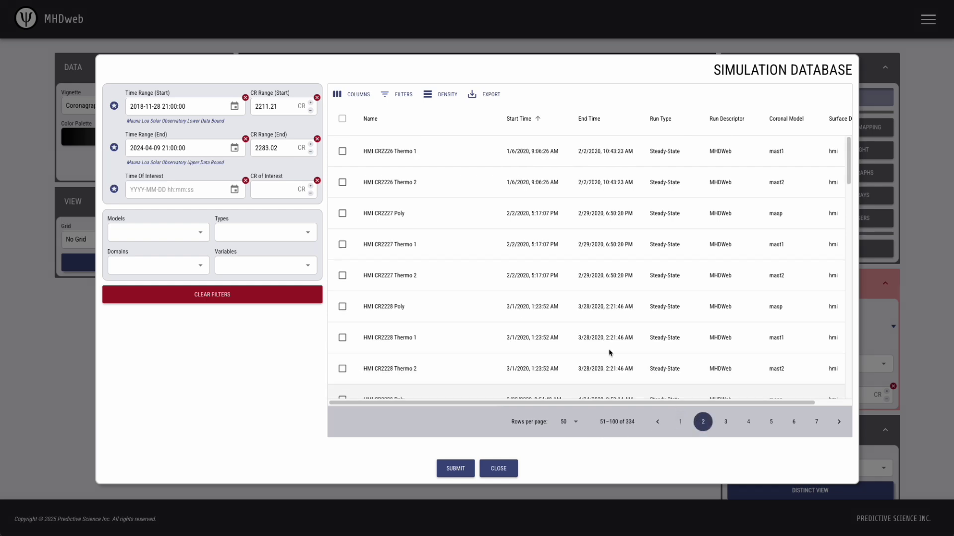
{"action": "left_click", "coordinate": [343, 182]}
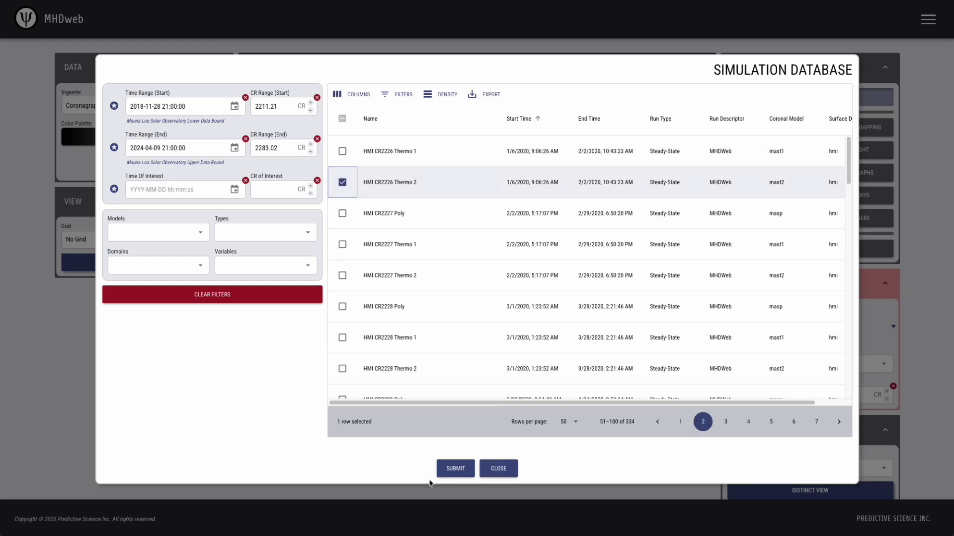
{"action": "left_click", "coordinate": [453, 469]}
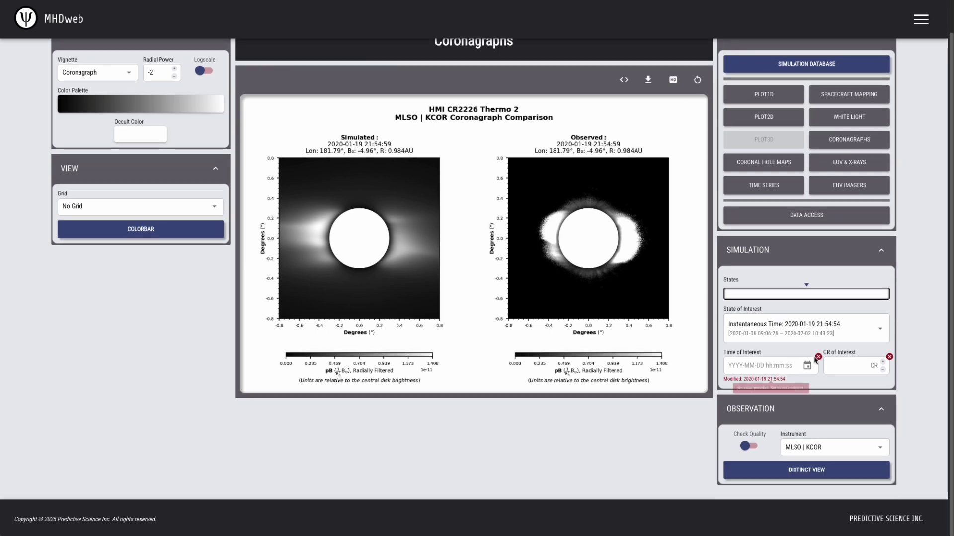
Check which instruments are offered for the coronagraph observation
{"action": "scroll", "coordinate": [816, 397], "scroll_direction": "down", "scroll_amount": 1}
{"action": "left_click", "coordinate": [814, 448]}
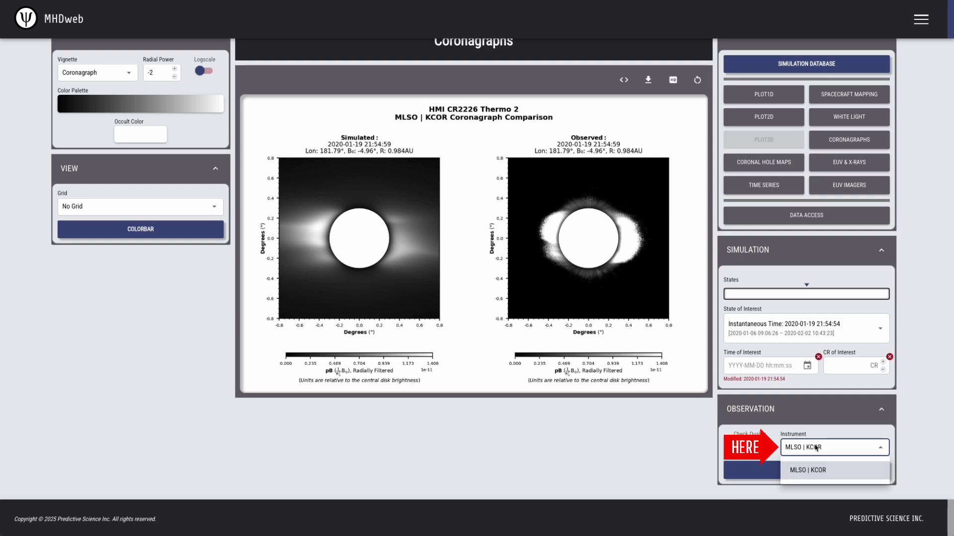
{"action": "left_click", "coordinate": [815, 448]}
{"action": "scroll", "coordinate": [690, 343], "scroll_direction": "up", "scroll_amount": 1}
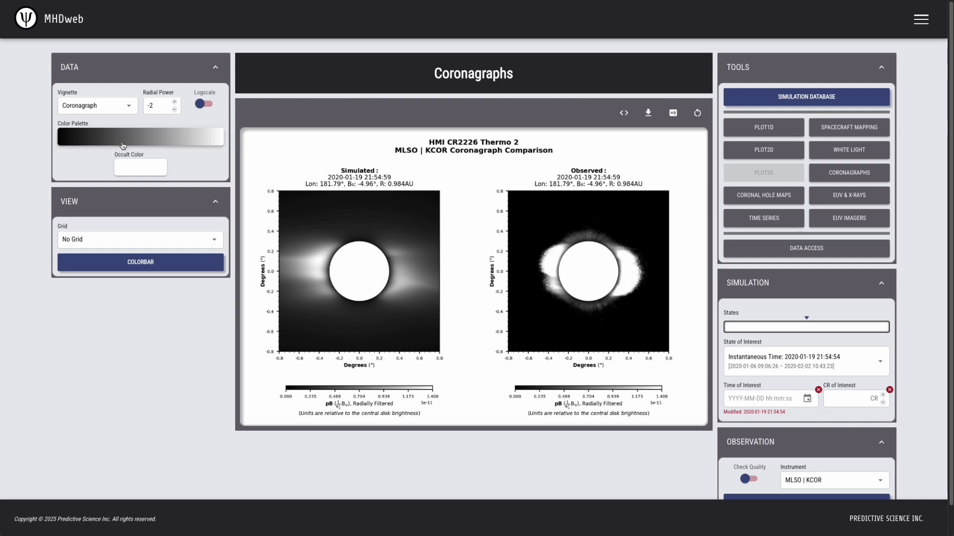
View the color palette choices and show the colorbar settings for the view
{"action": "left_click", "coordinate": [161, 137]}
{"action": "left_click", "coordinate": [236, 125]}
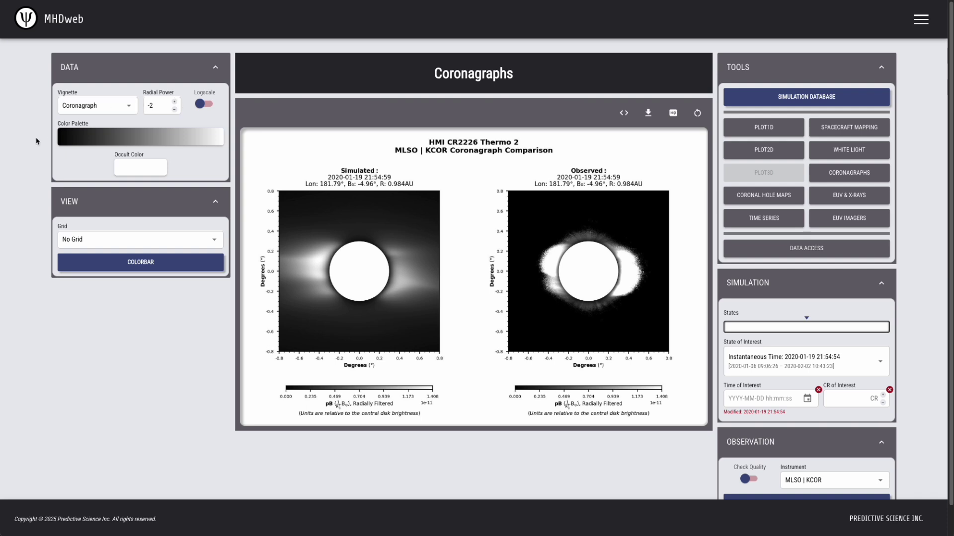
{"action": "left_click", "coordinate": [128, 263]}
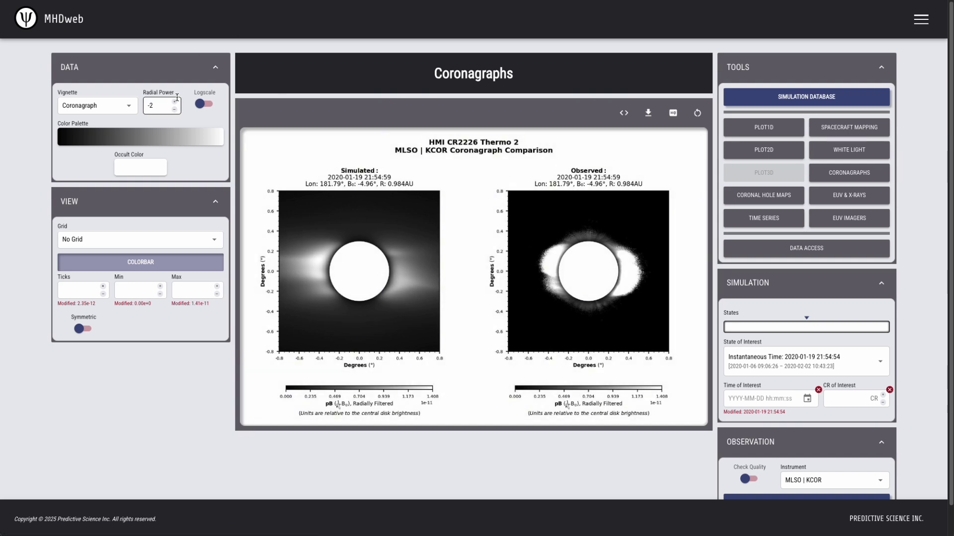
Try a radial power of 2 and the log scale on the plot data, and restore the radial power to -2
{"action": "left_click", "coordinate": [175, 103]}
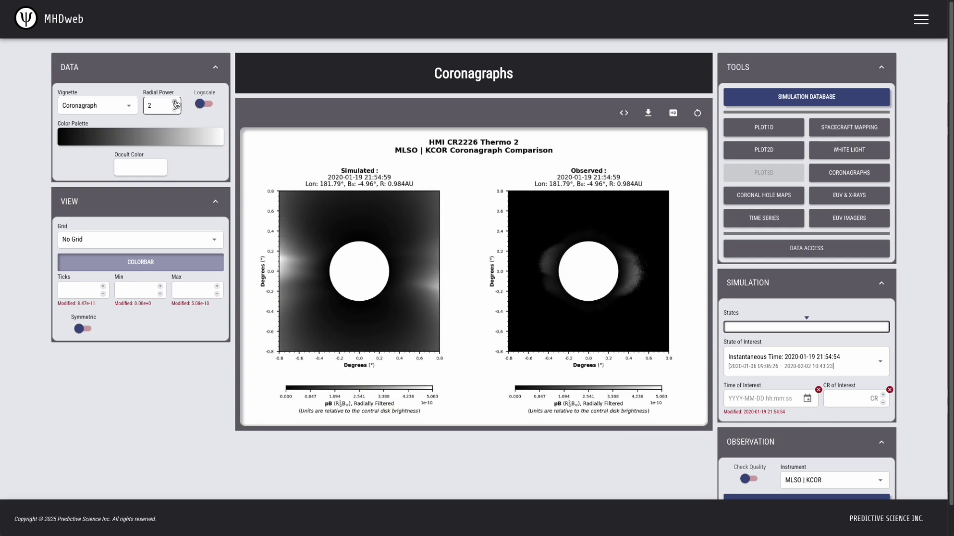
{"action": "left_click", "coordinate": [209, 104]}
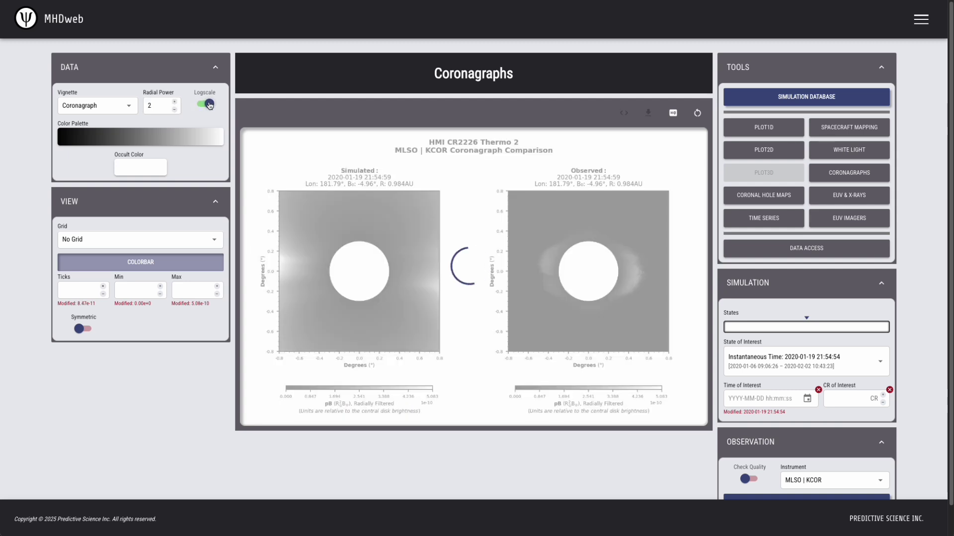
{"action": "left_click", "coordinate": [206, 105]}
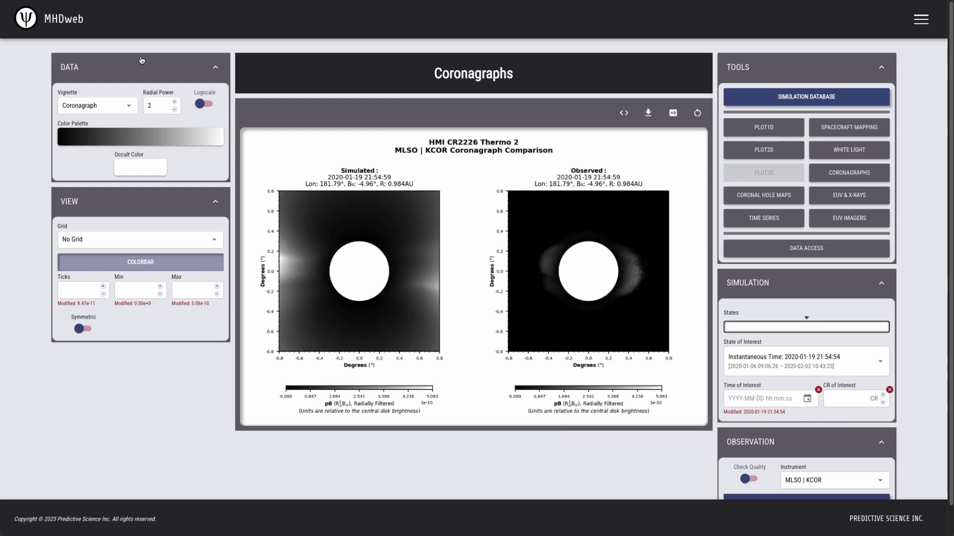
{"action": "double_click", "coordinate": [149, 105]}
{"action": "type", "text": "-2"}
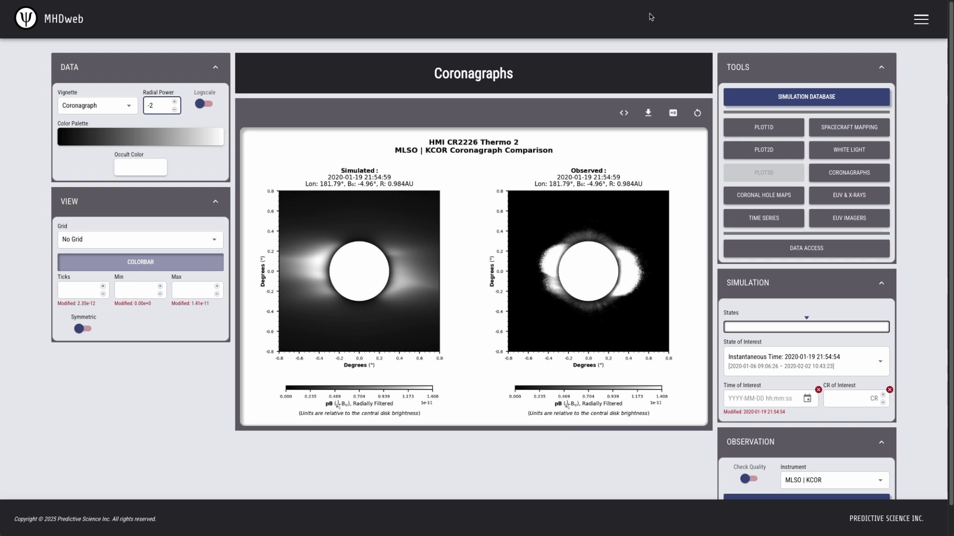
Collapse the tools and simulation settings, enable the distinct view for the observation, and set its colorbar minimum to 0
{"action": "left_click", "coordinate": [880, 67]}
{"action": "left_click", "coordinate": [858, 104]}
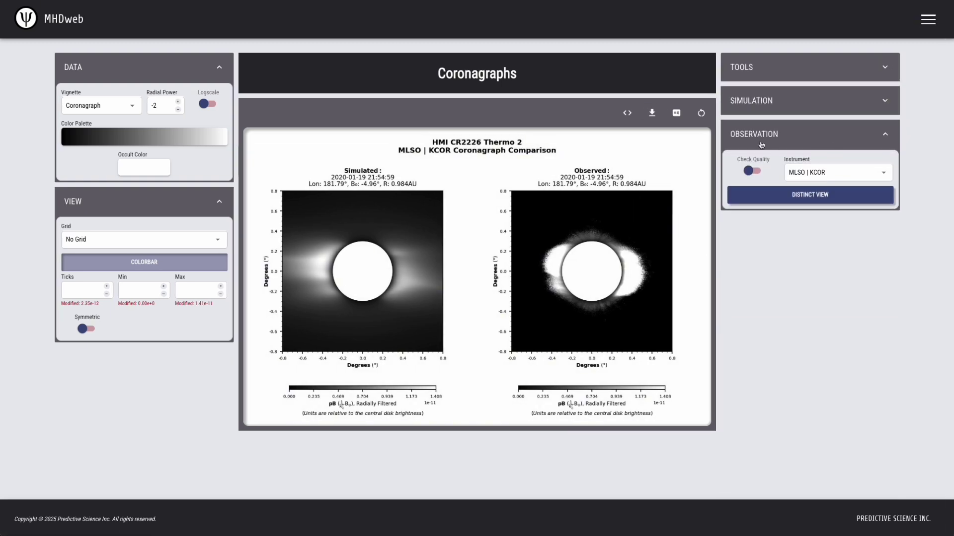
{"action": "left_click", "coordinate": [819, 199]}
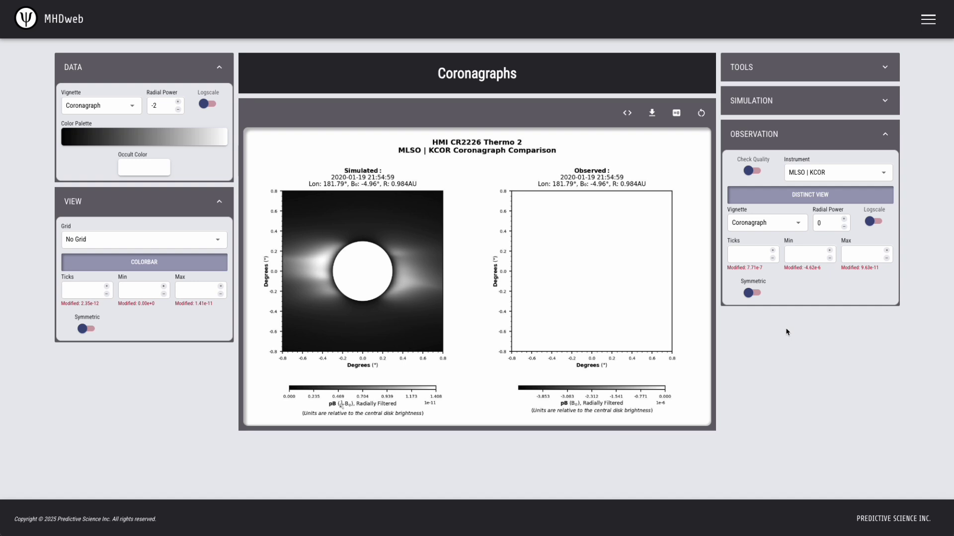
{"action": "left_click", "coordinate": [801, 258]}
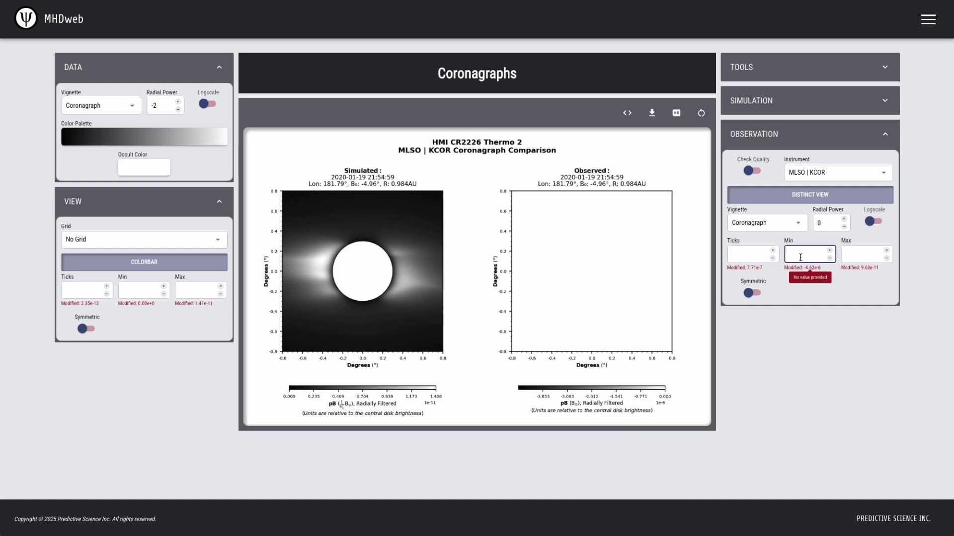
{"action": "type", "text": "0"}
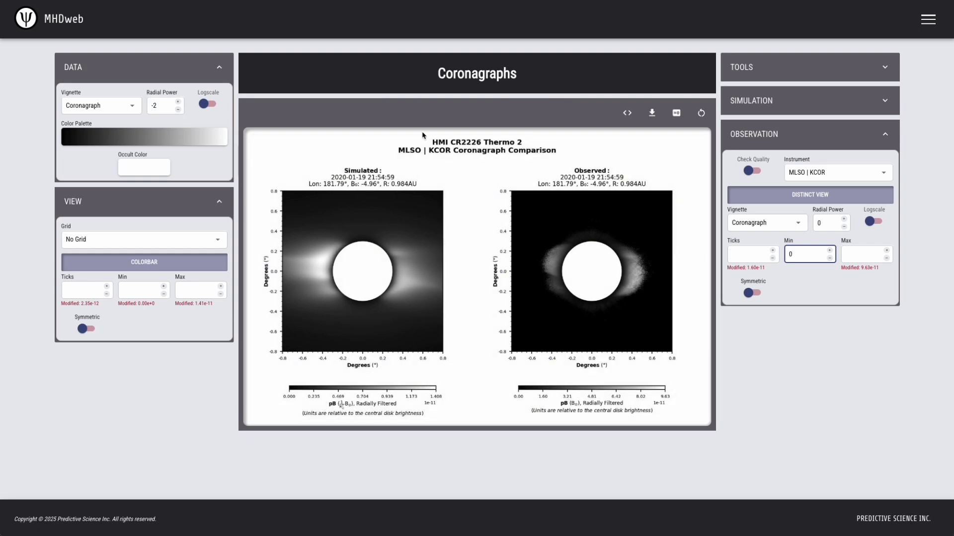
Set the observation's radial power to 2 and turn on its quality check
{"action": "left_click", "coordinate": [844, 228]}
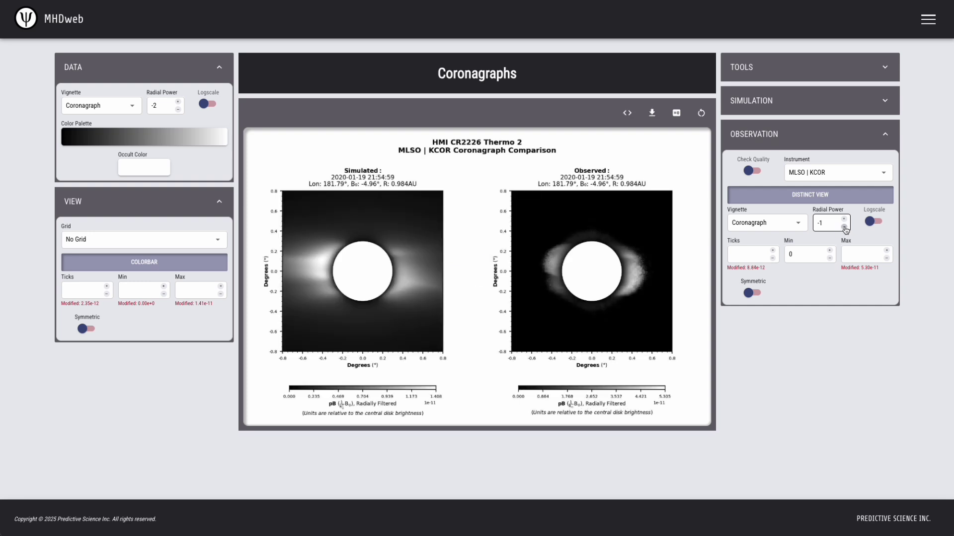
{"action": "left_click", "coordinate": [844, 219]}
{"action": "left_click", "coordinate": [844, 219]}
{"action": "left_click", "coordinate": [844, 219]}
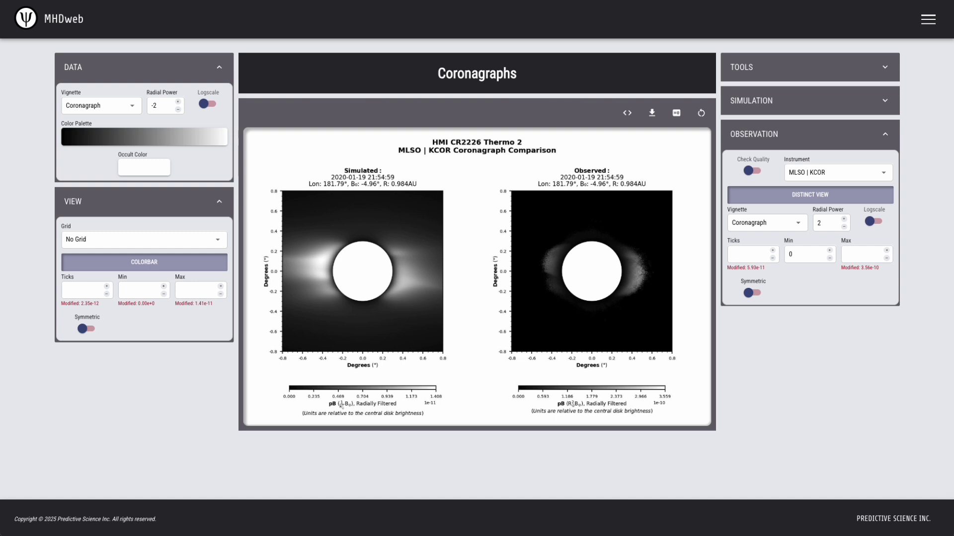
{"action": "left_click", "coordinate": [755, 169]}
{"action": "left_click", "coordinate": [888, 100]}
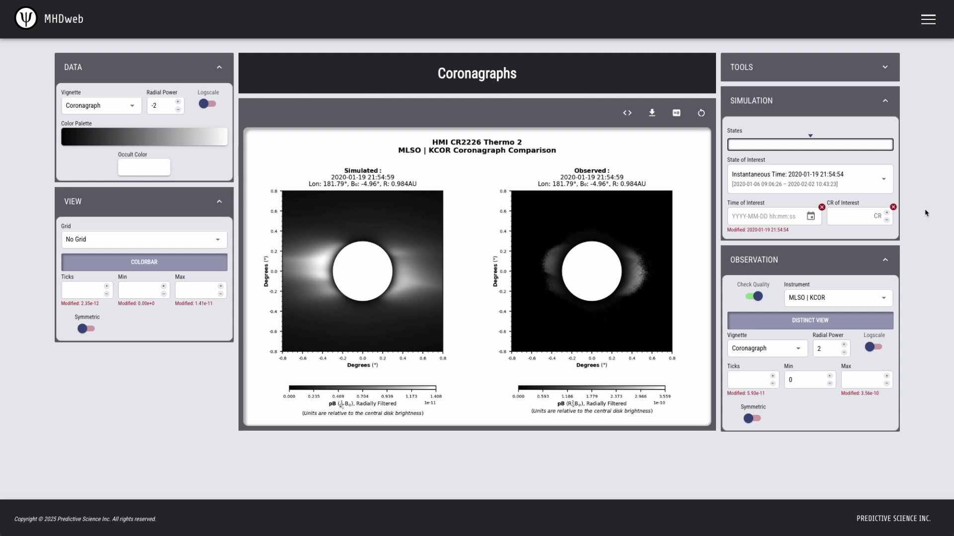
{"action": "mouse_move", "coordinate": [751, 233]}
{"action": "left_click_drag", "start_coordinate": [809, 144], "coordinate": [701, 146]}
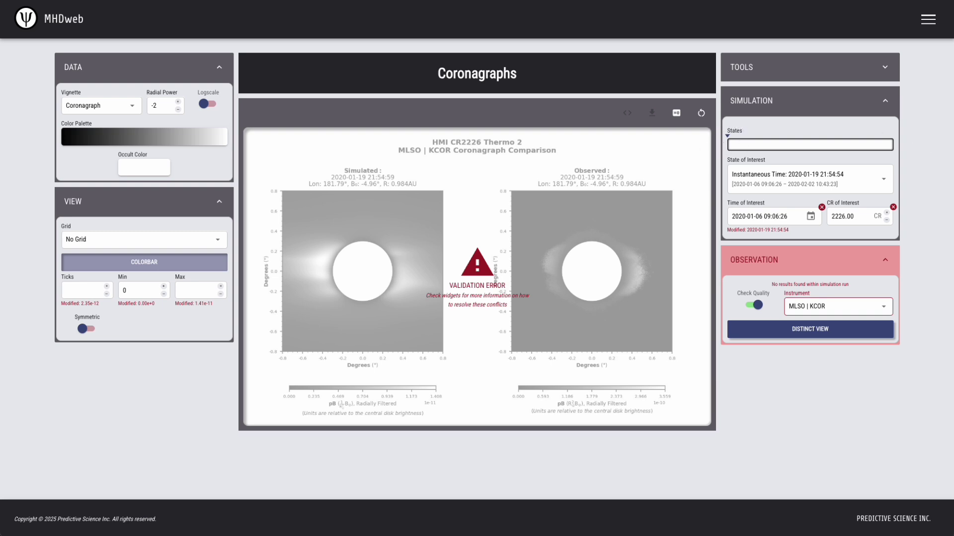
{"action": "left_click", "coordinate": [765, 216]}
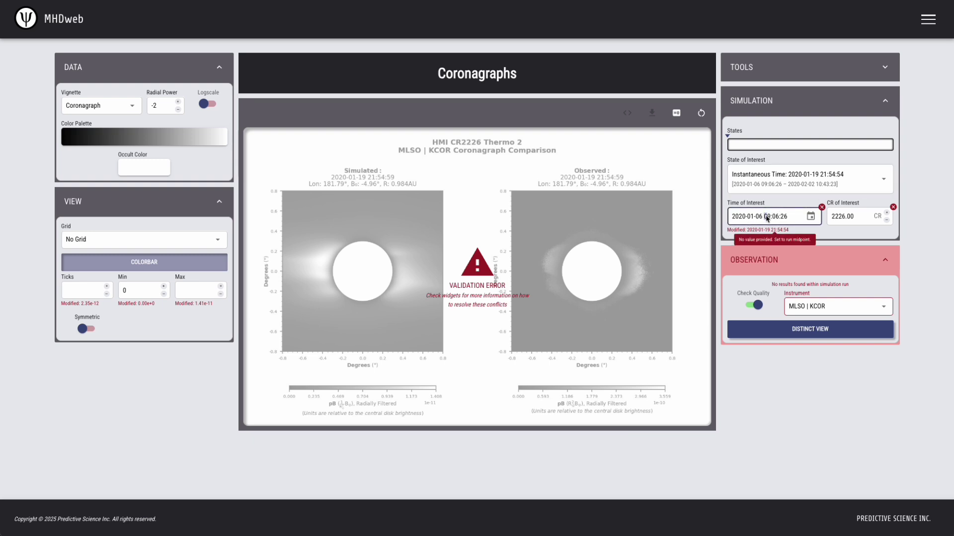
{"action": "key", "text": "Up"}
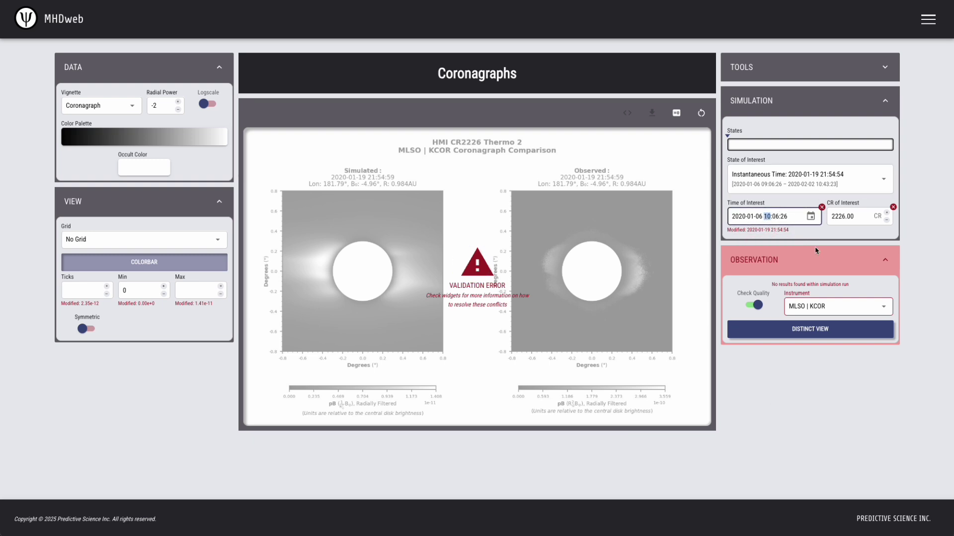
{"action": "key", "text": "Up"}
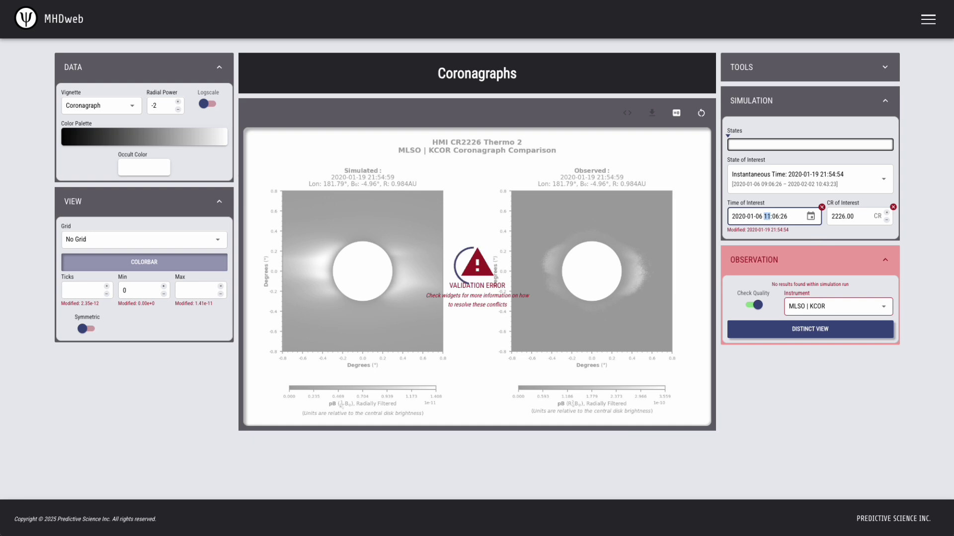